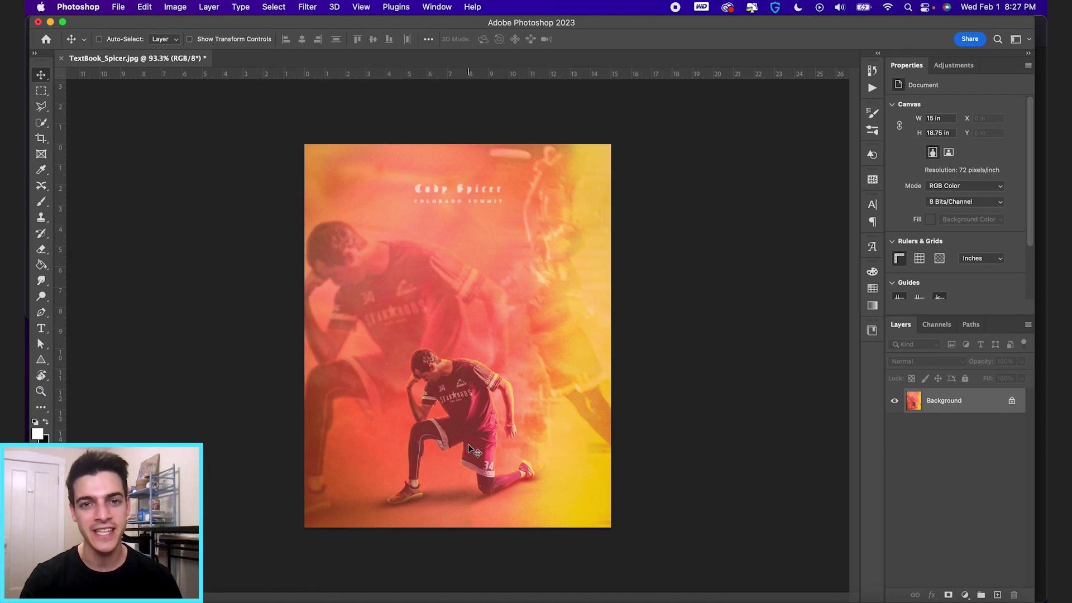
Drop the fire jpeg onto the poster, enlarge it over the canvas, and bottom-align it
key(super+Tab)
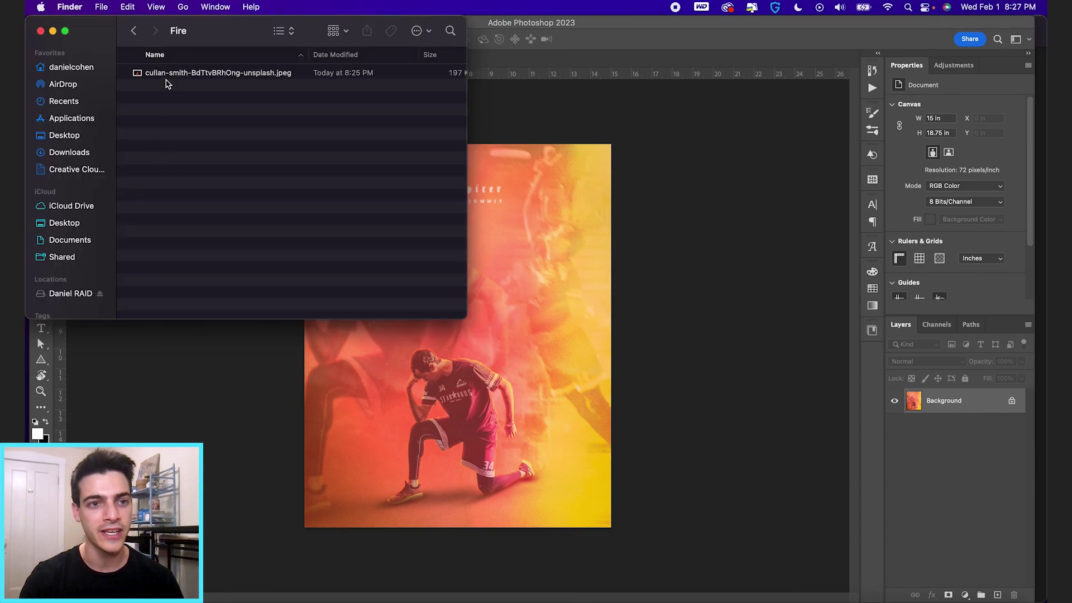
drag(166, 73, 452, 335)
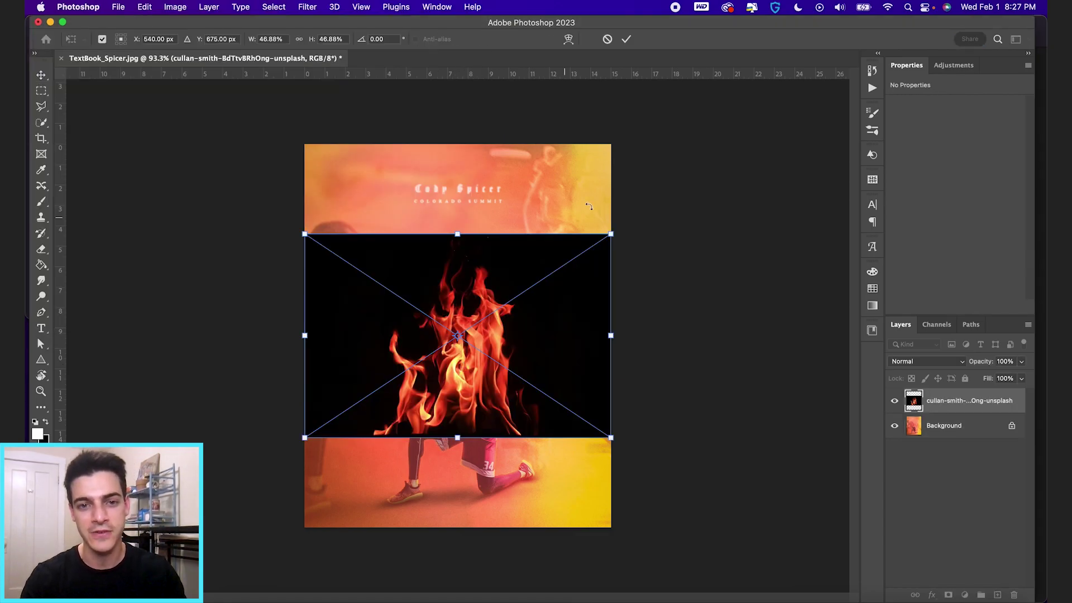
drag(611, 234, 768, 139)
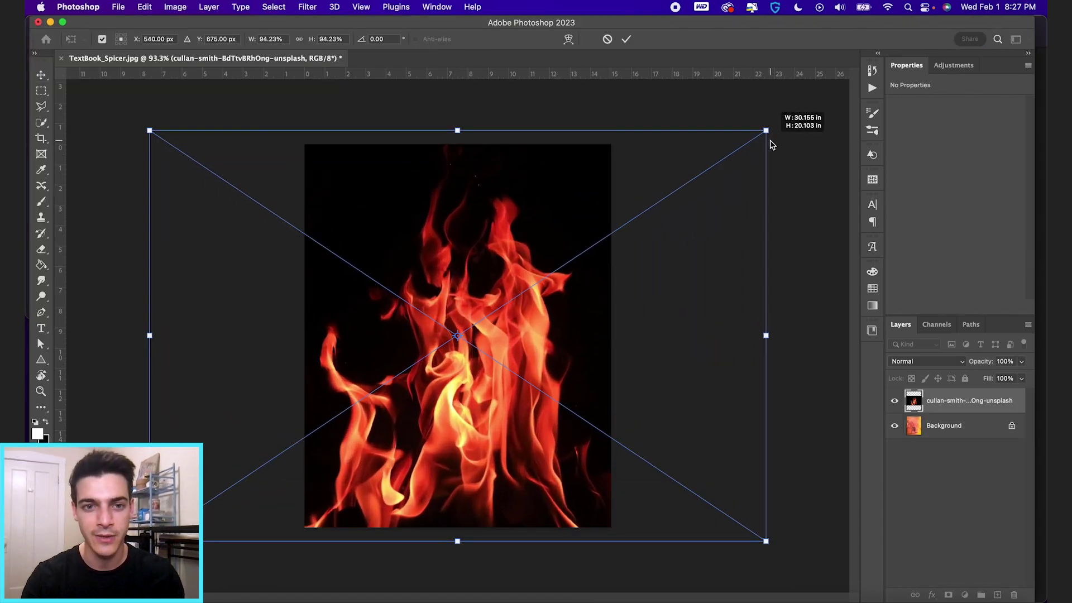
key(Return)
key(super+a)
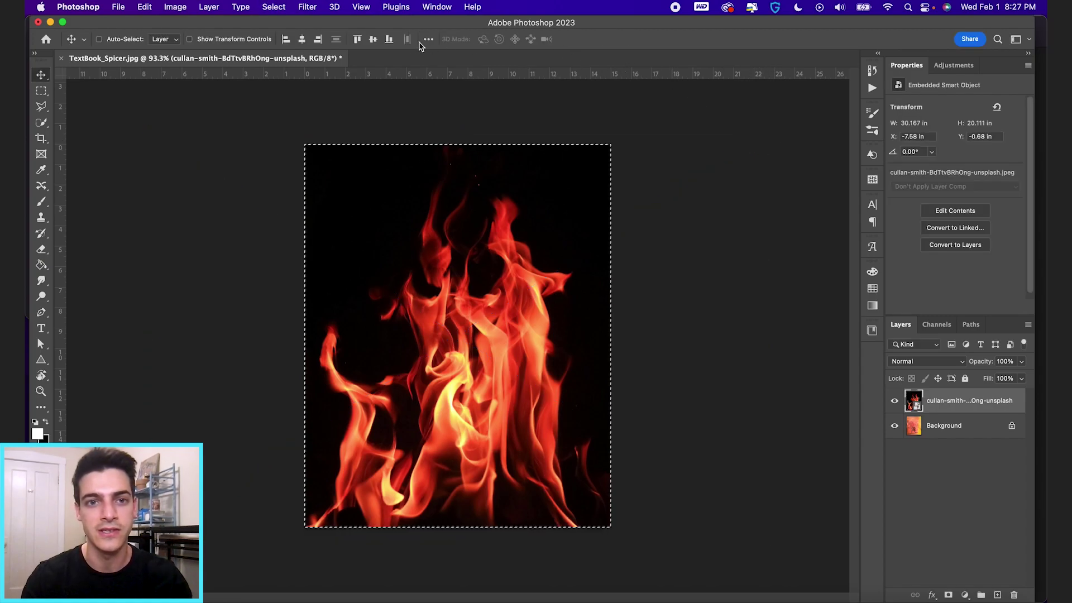
click(390, 39)
key(super+d)
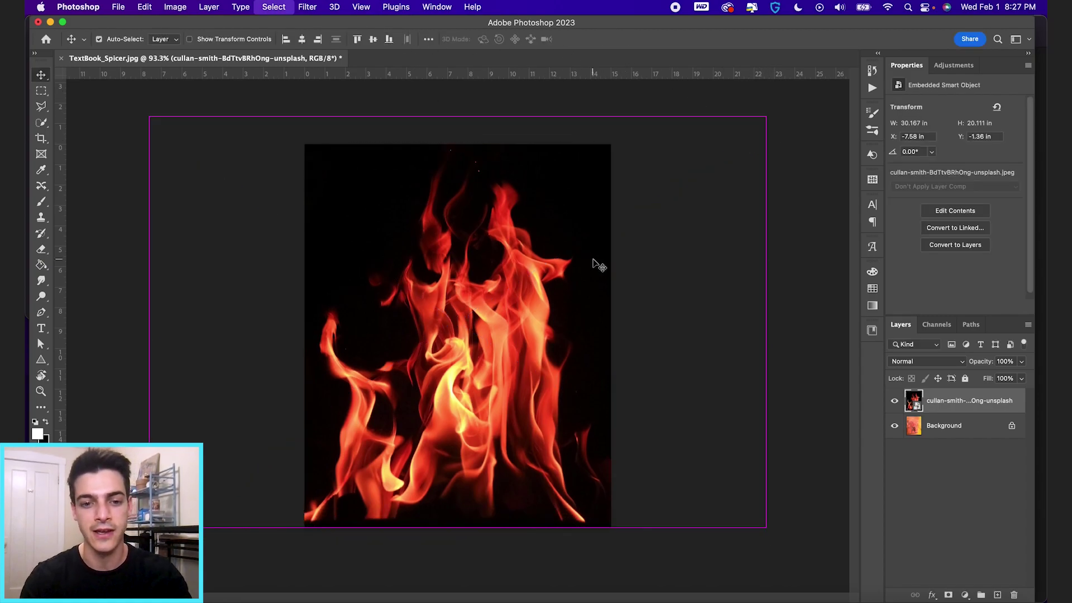
Change the fire layer's blend mode to Screen
click(930, 367)
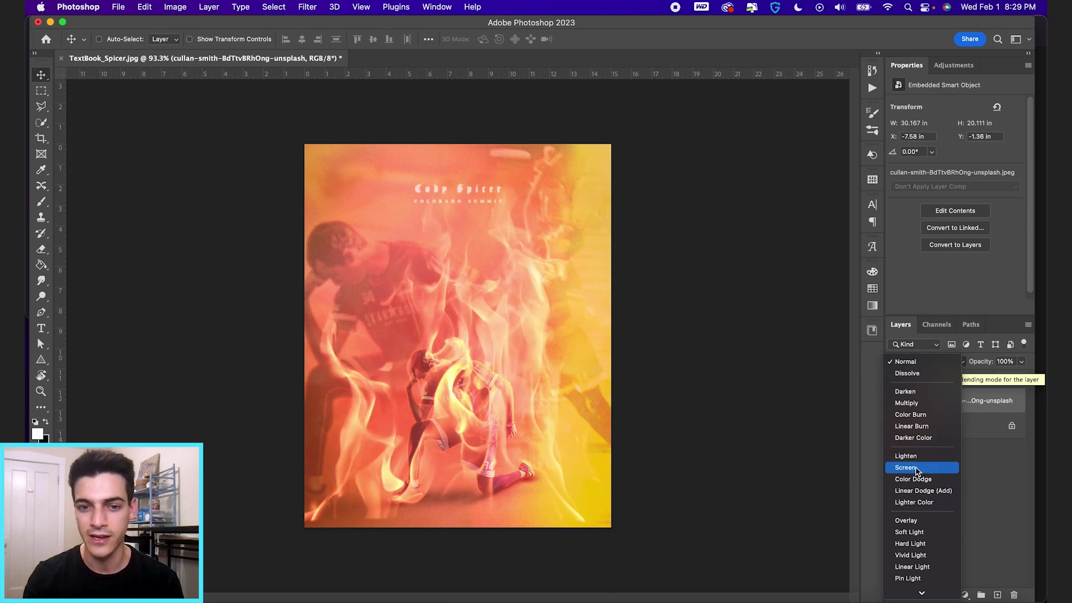
click(916, 469)
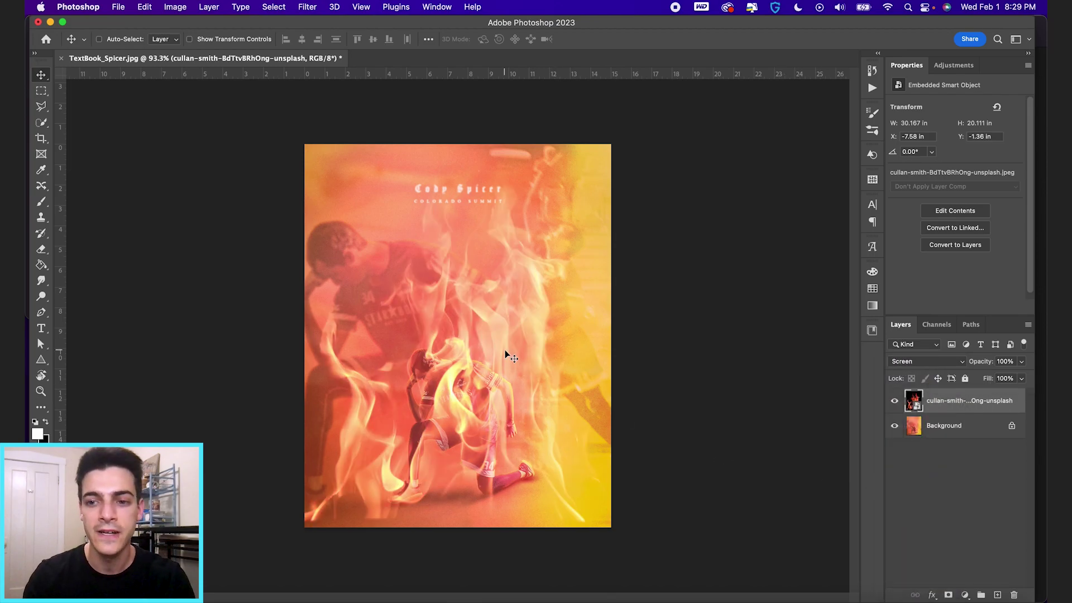
Move the fire layer right, scale it to about 125% (40 × 26.667 in), and shift it down
drag(505, 289, 593, 343)
key(ctrl+t)
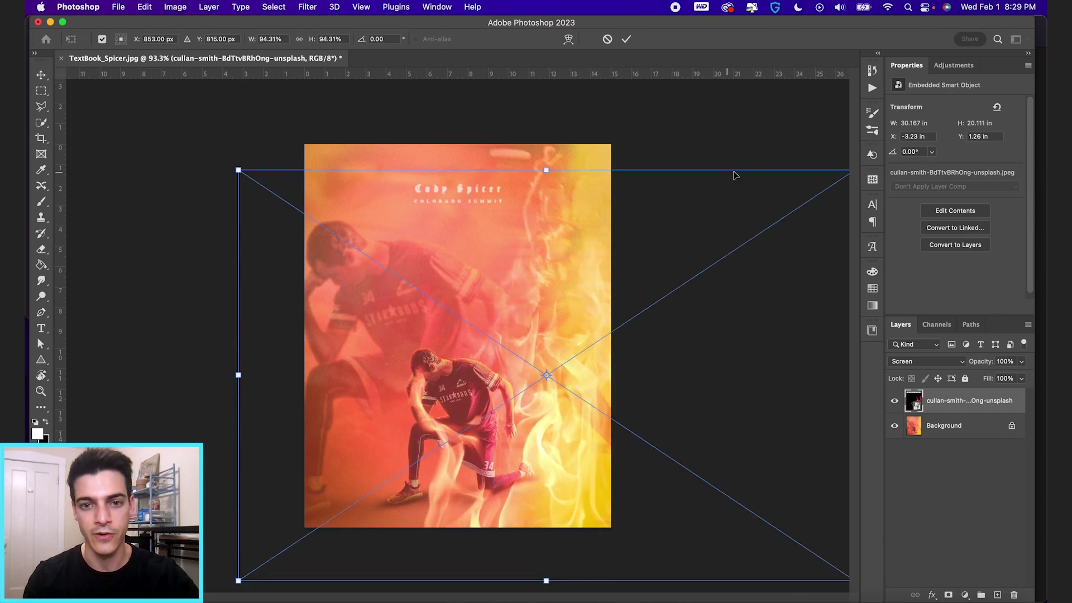
drag(239, 169, 138, 104)
key(Return)
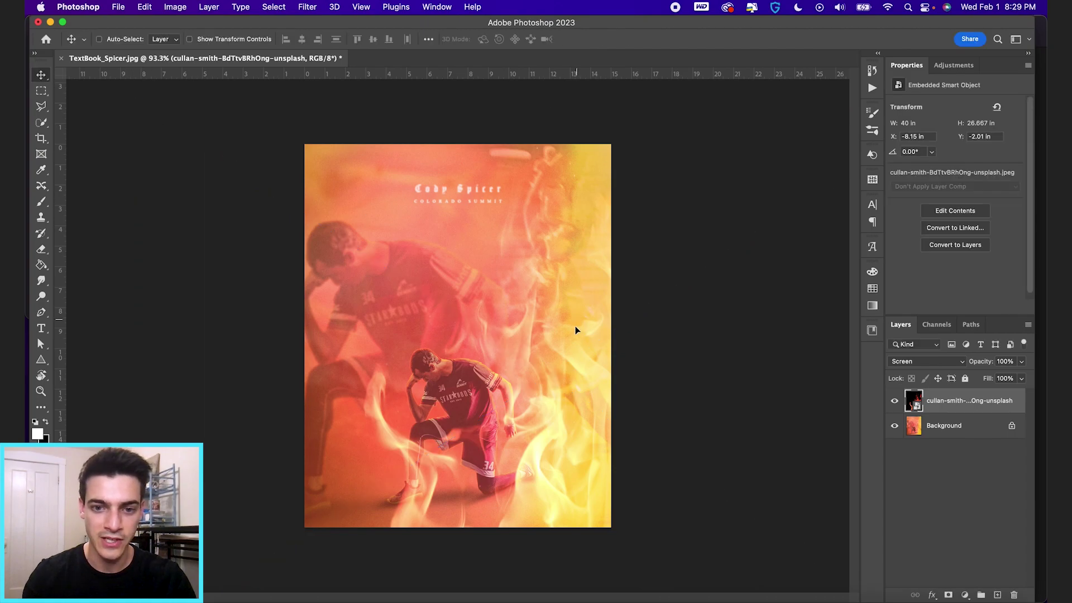
drag(576, 330, 577, 348)
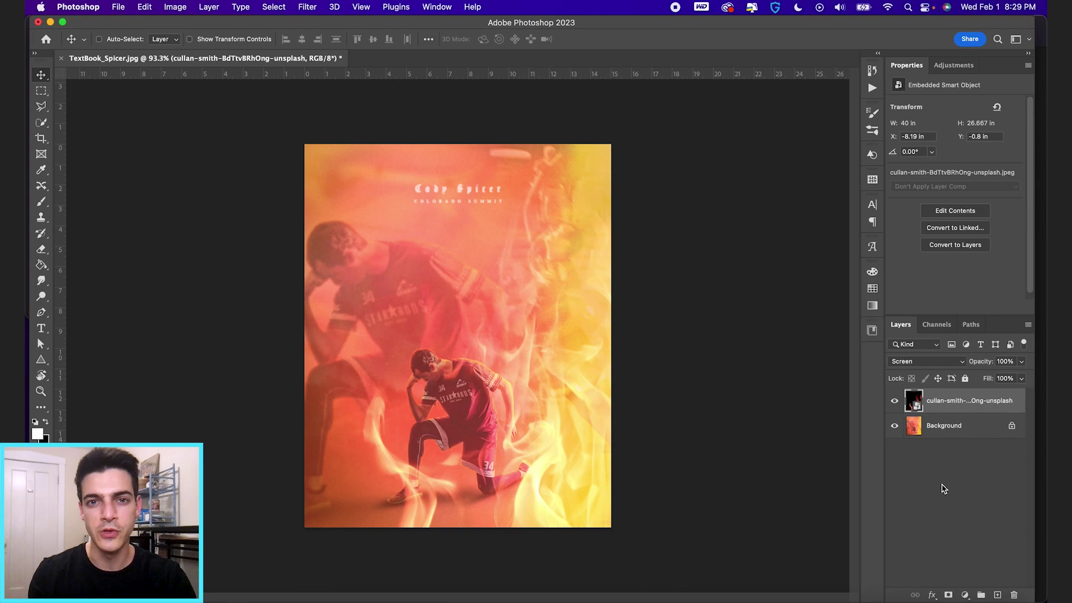
Duplicate the fire layer, move the copy left, and shrink and tilt it
key(super)
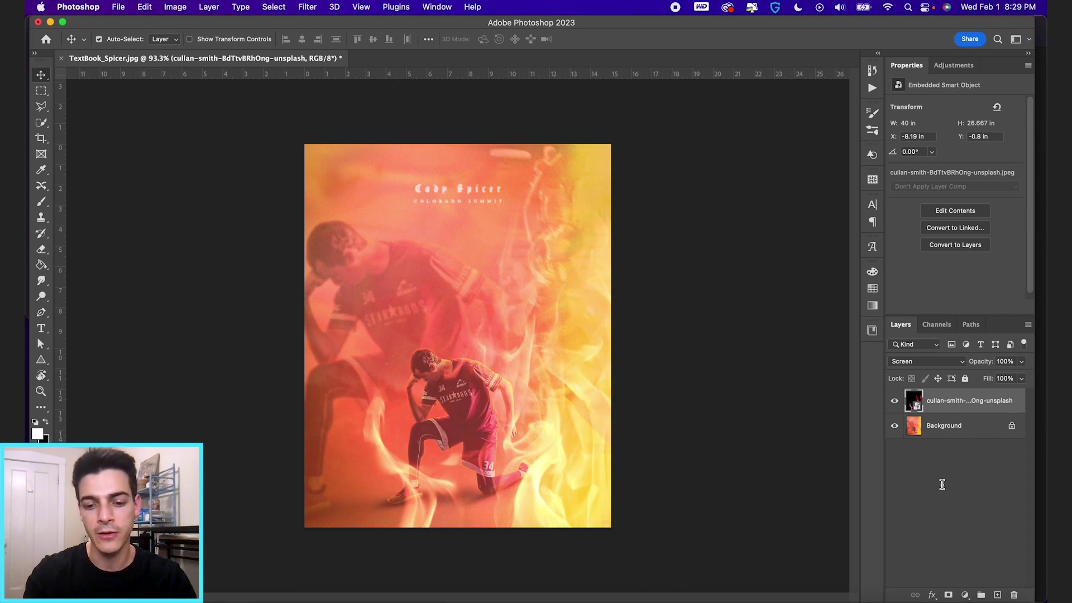
key(super+j)
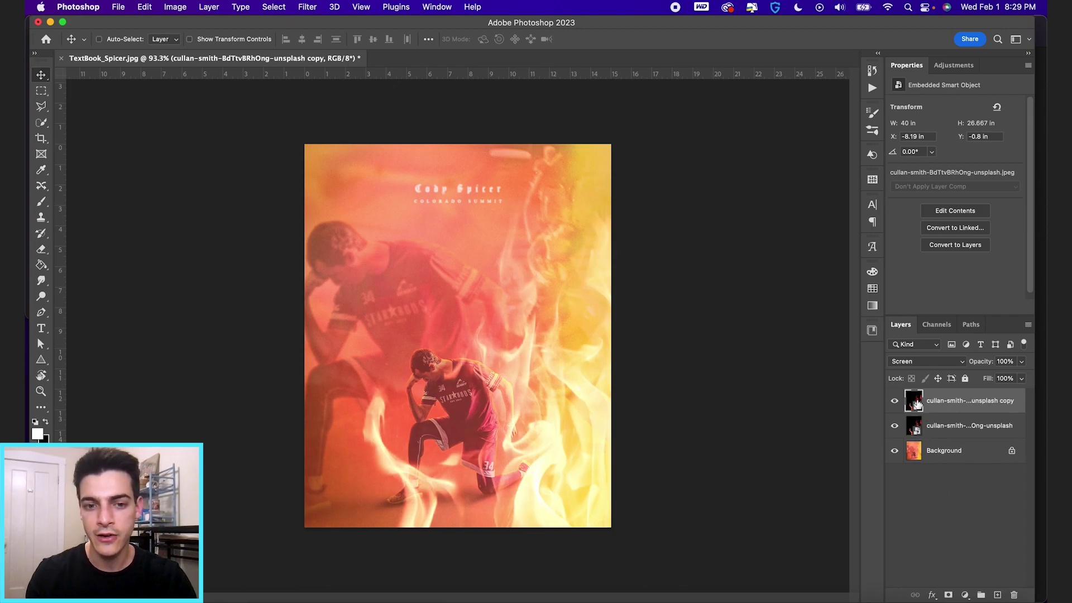
drag(651, 364, 639, 342)
key(super+t)
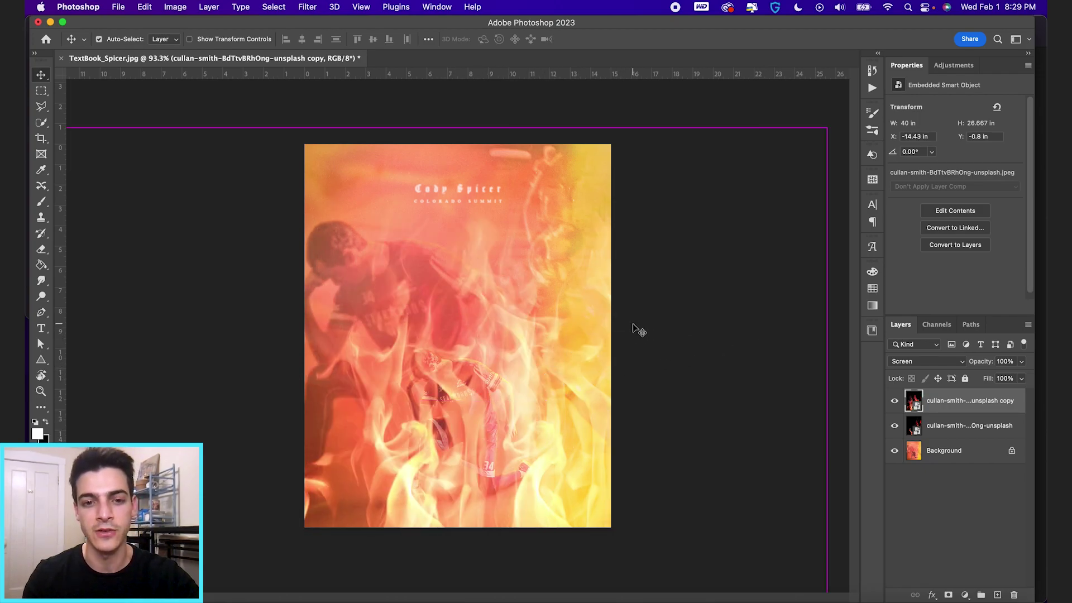
drag(827, 128, 627, 226)
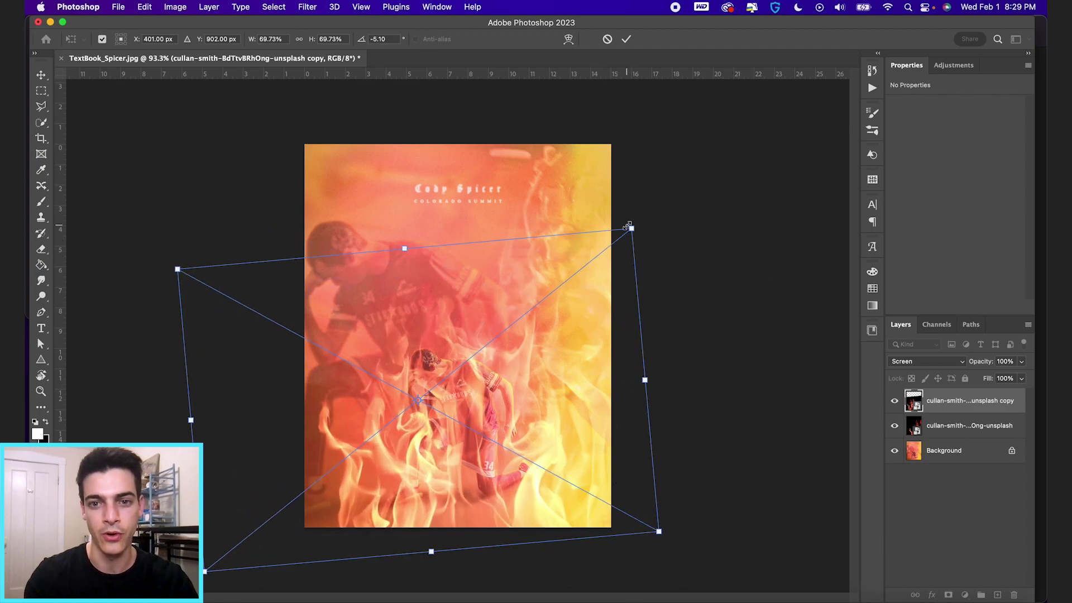
key(Return)
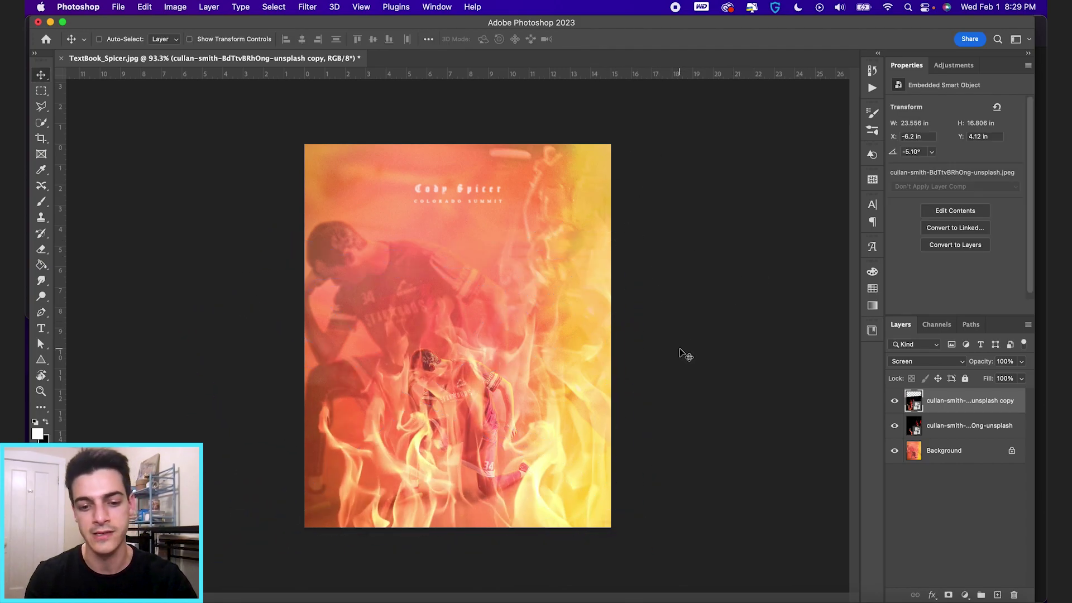
Nudge the copy toward the lower left and set its blend mode to Linear Dodge (Add)
key(super+t)
drag(557, 373, 553, 366)
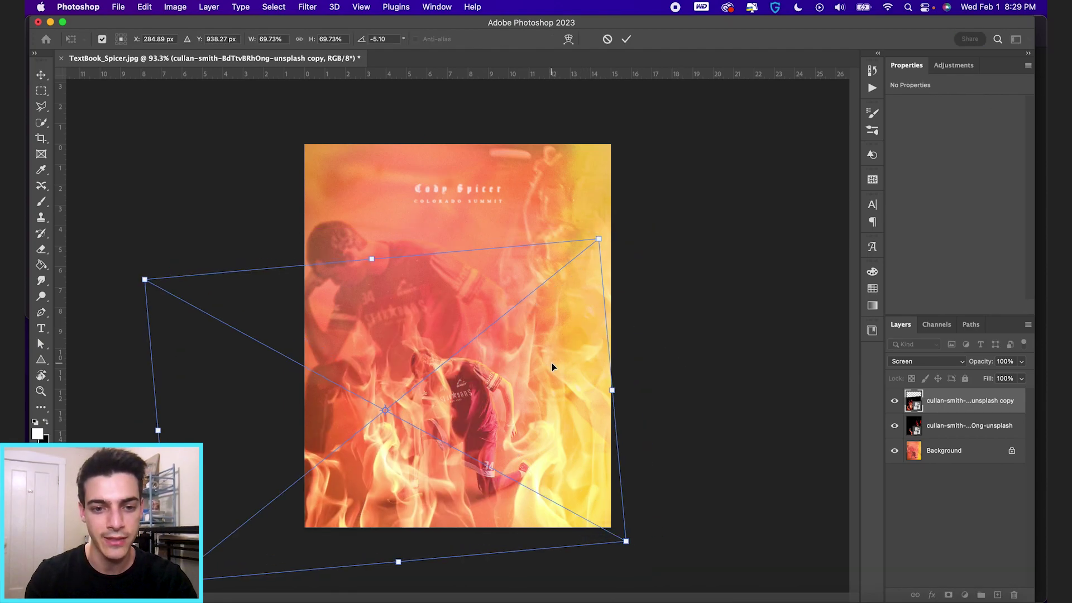
key(Return)
drag(634, 321, 550, 335)
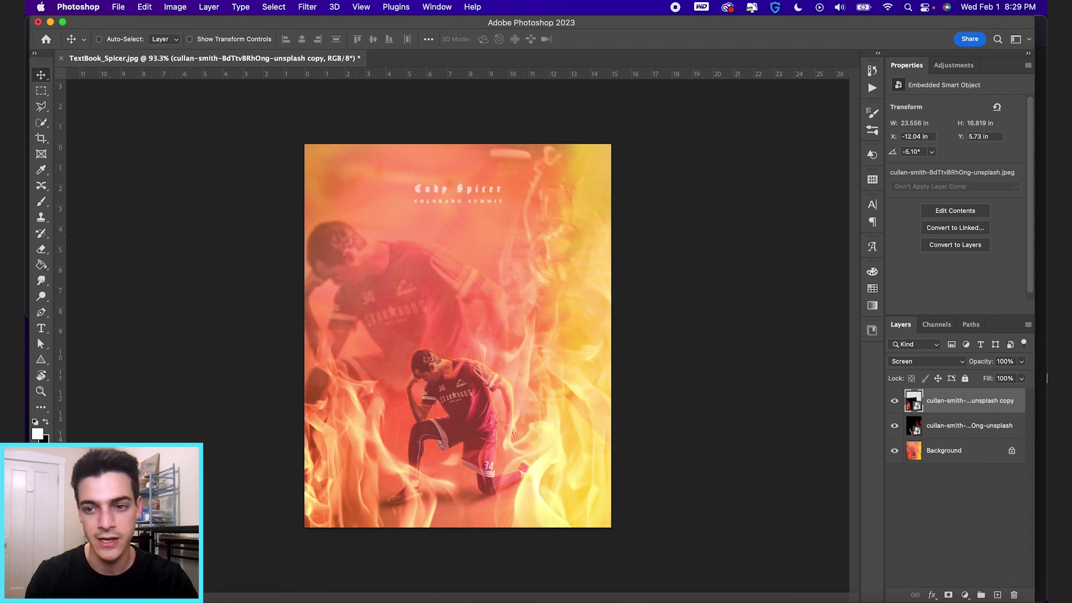
click(938, 367)
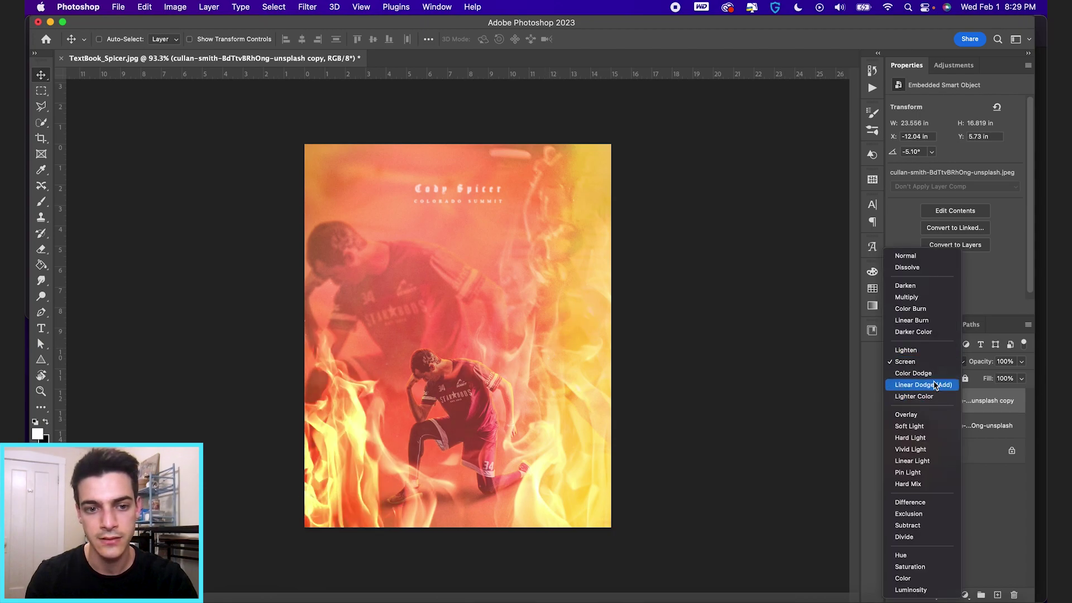
click(936, 385)
Enlarge the copy to 33.722 × 24.069 in and position it along the left edge
mouse_move(414, 461)
mouse_down()
mouse_move(401, 434)
mouse_move(403, 454)
mouse_up()
key(super+t)
drag(479, 221, 565, 139)
key(Return)
drag(525, 348, 522, 334)
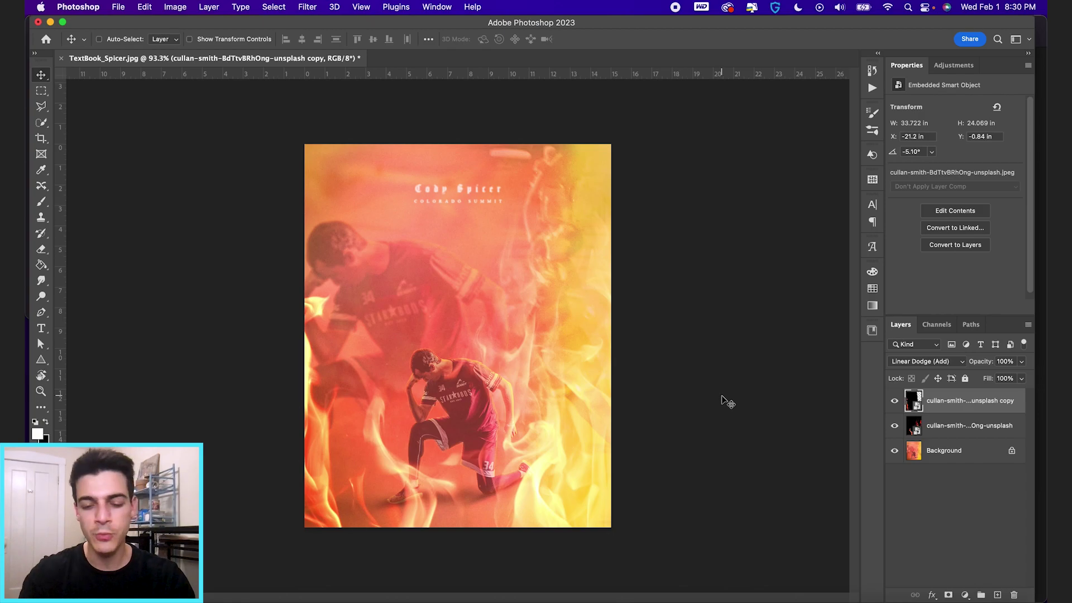
Duplicate the flame layer, shrink the copy to about 44%, tilt it, and move it down-right
drag(378, 382, 534, 431)
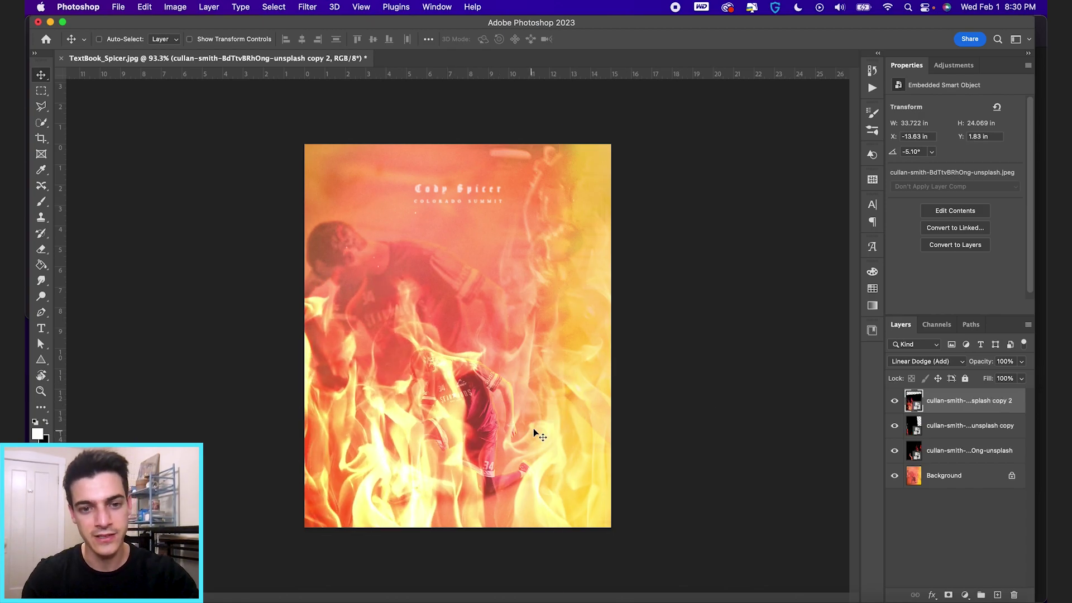
key(super+t)
drag(677, 179, 598, 347)
drag(459, 421, 554, 494)
key(Return)
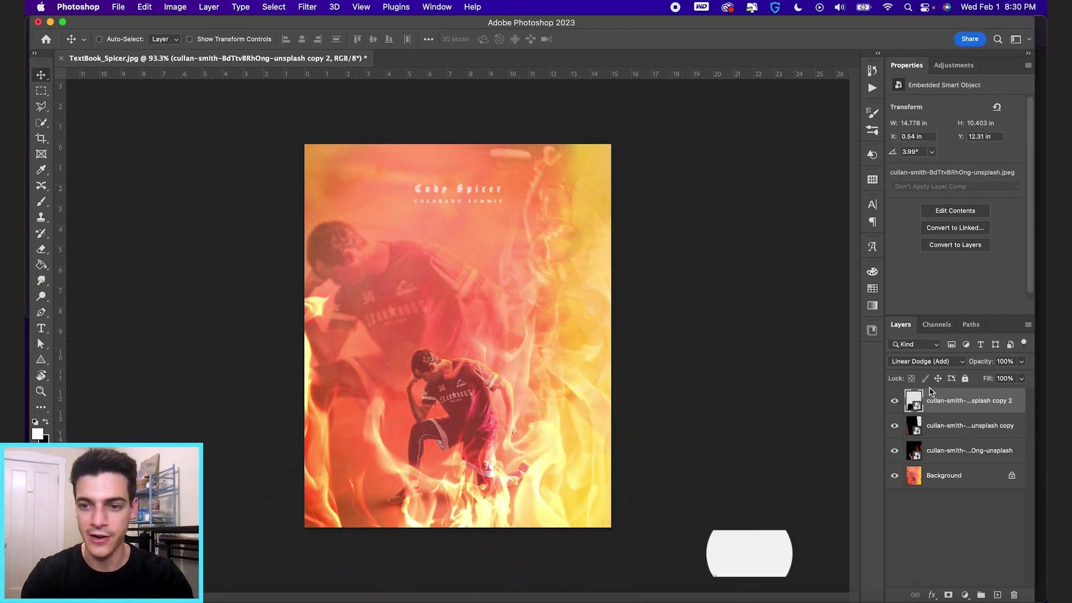
Set the new copy to Screen, nudge it into place, and make it visible again
click(929, 361)
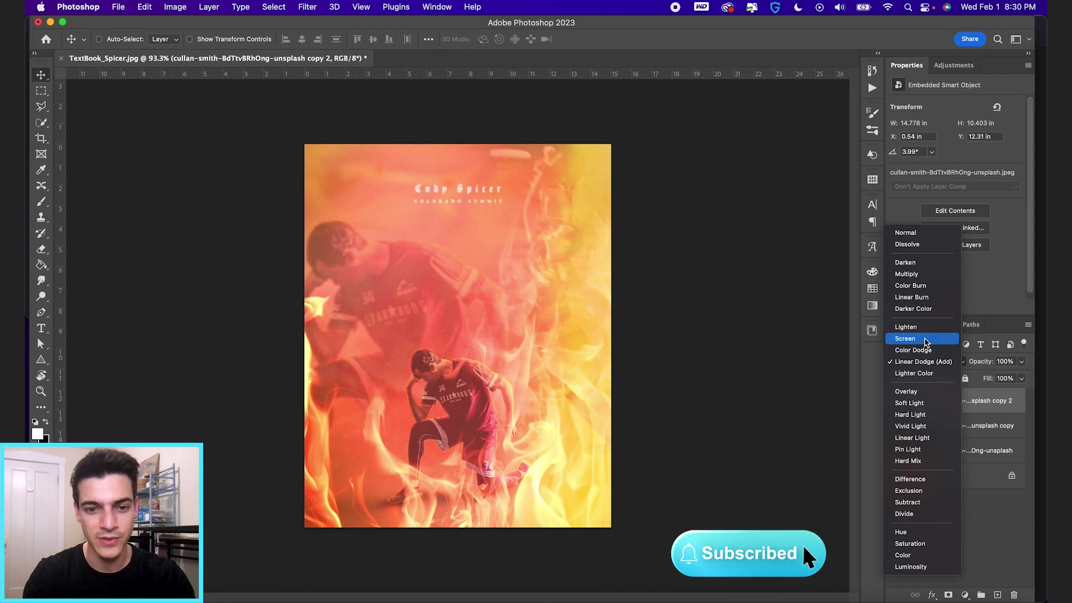
click(926, 339)
mouse_move(626, 524)
mouse_down()
mouse_move(628, 592)
mouse_move(630, 531)
mouse_up()
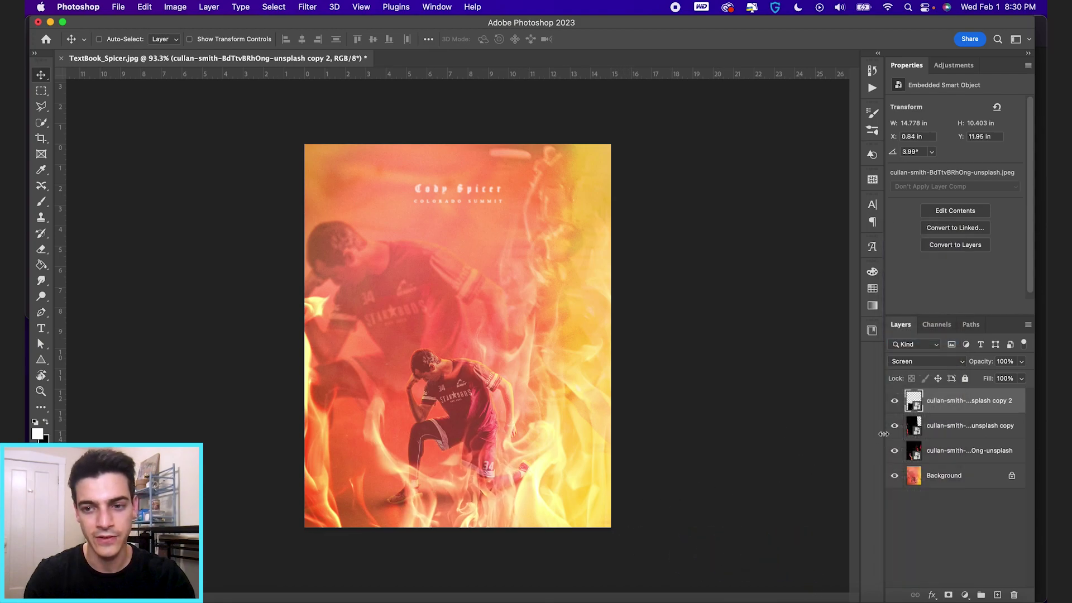
click(895, 402)
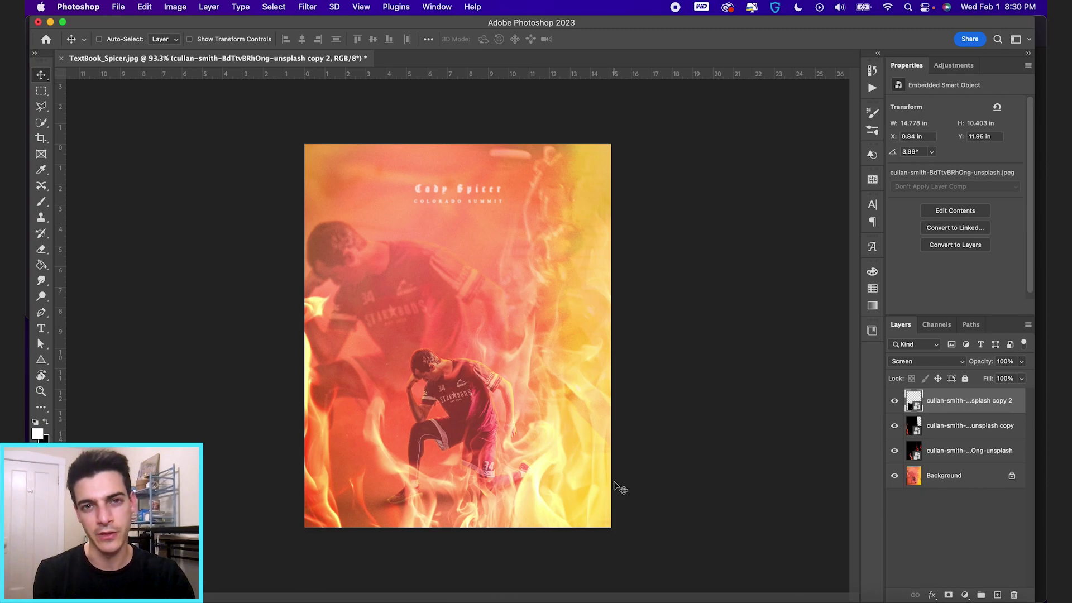
click(914, 476)
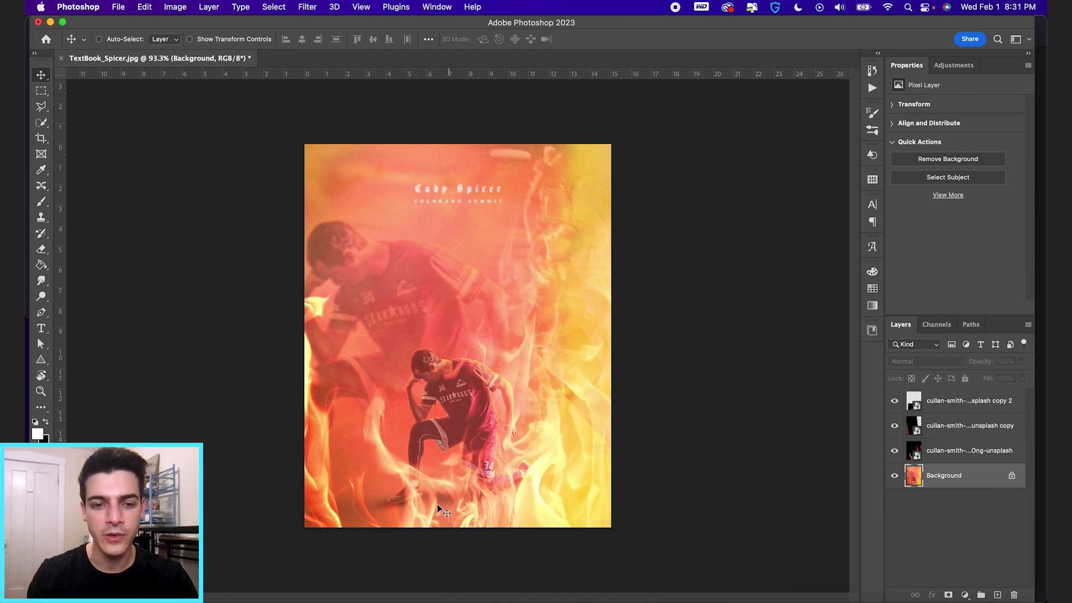
scroll(438, 510, up, 2)
scroll(437, 502, up, 2)
scroll(437, 503, down, 3)
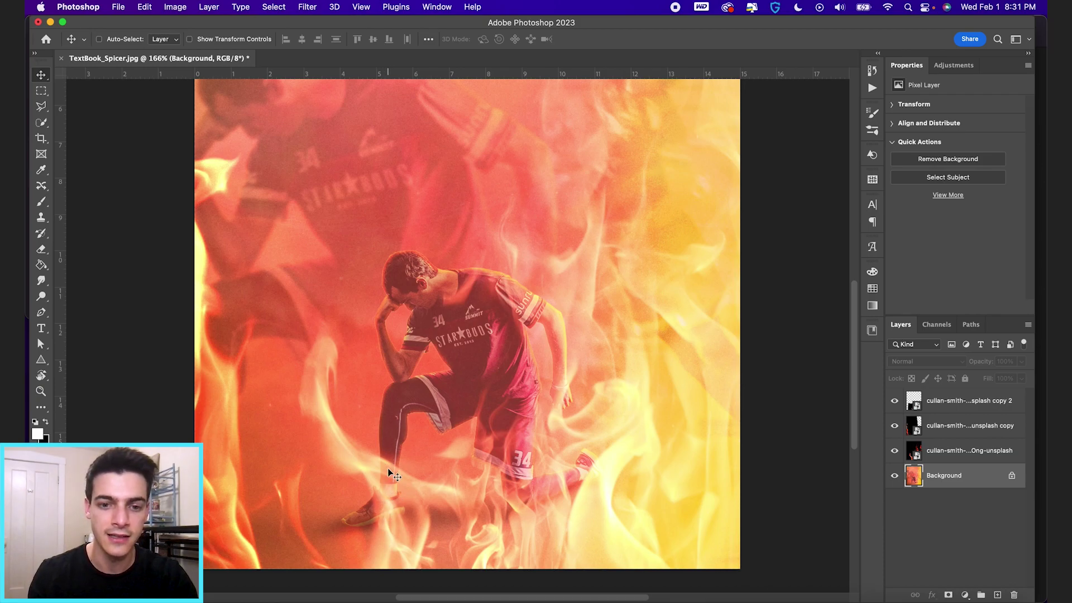
scroll(386, 476, down, 2)
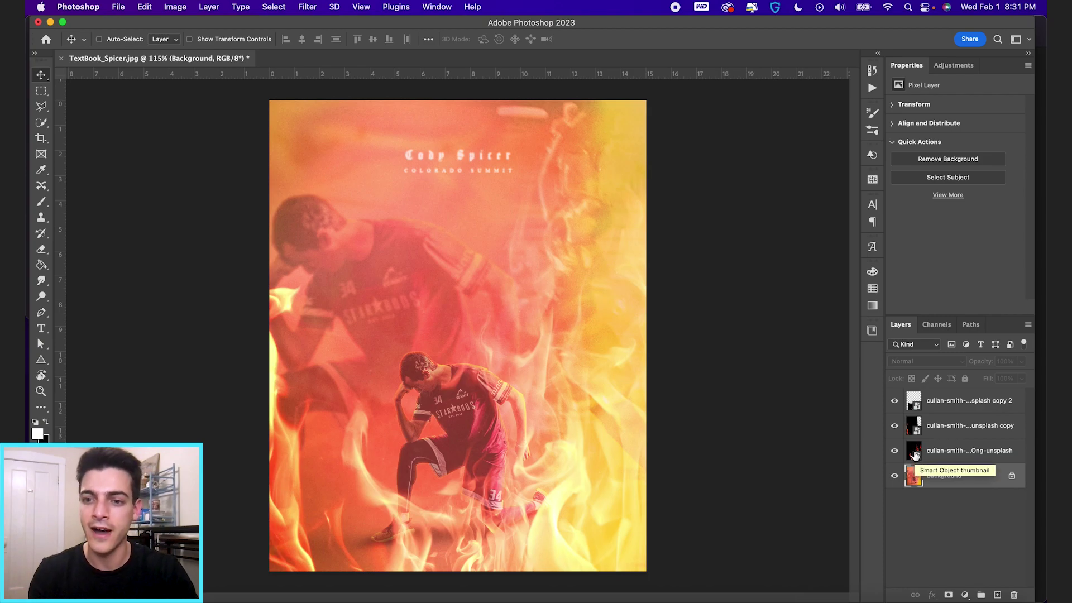
drag(915, 455, 914, 403)
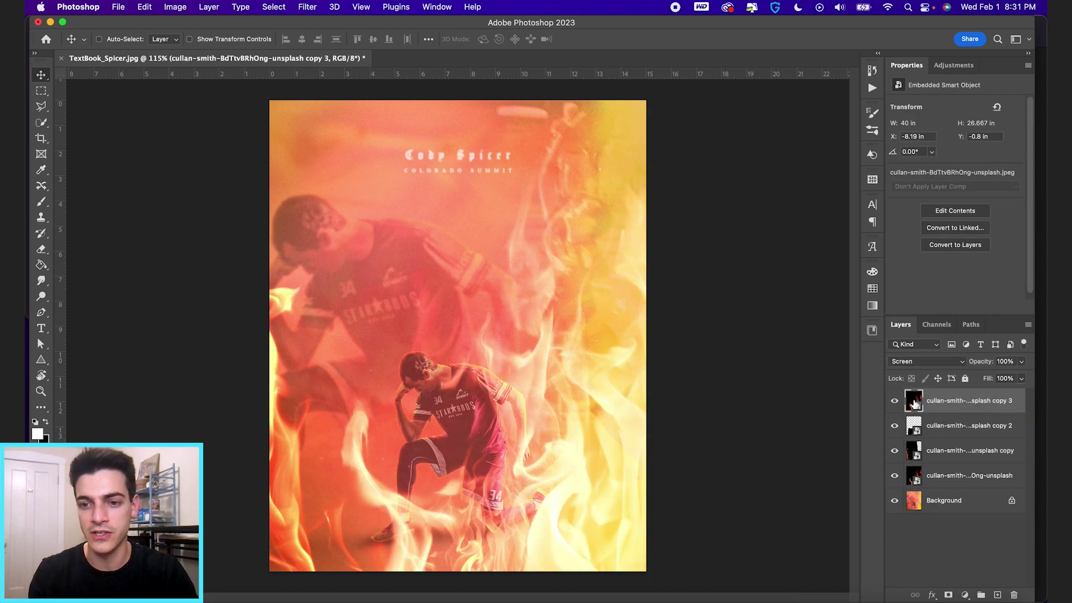
Set the new fire copy to Normal, shift it up-left, and show the Channels panel
click(926, 361)
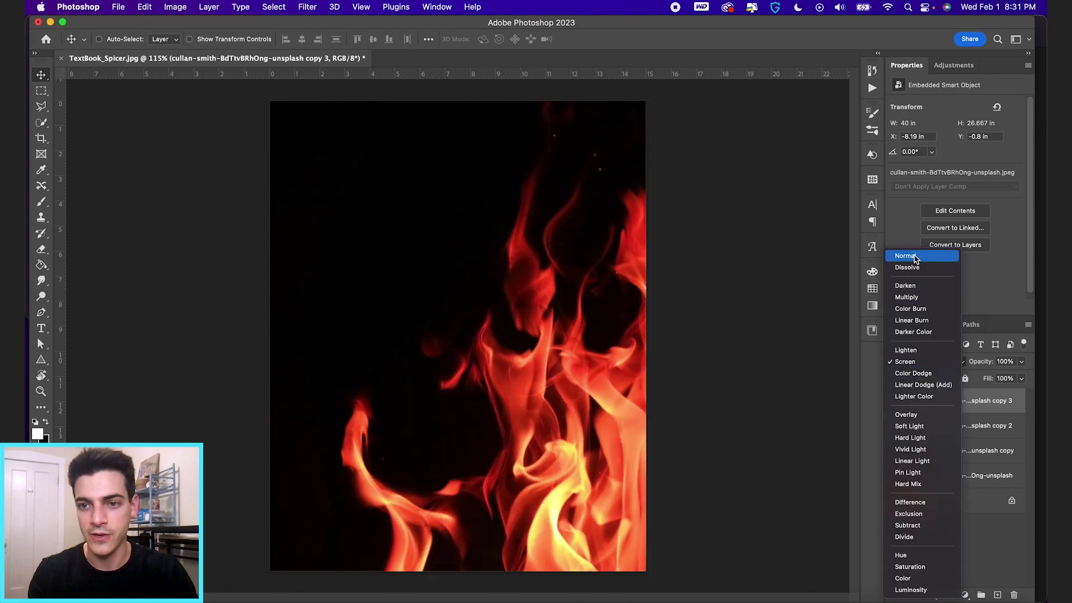
click(915, 258)
drag(713, 419, 593, 341)
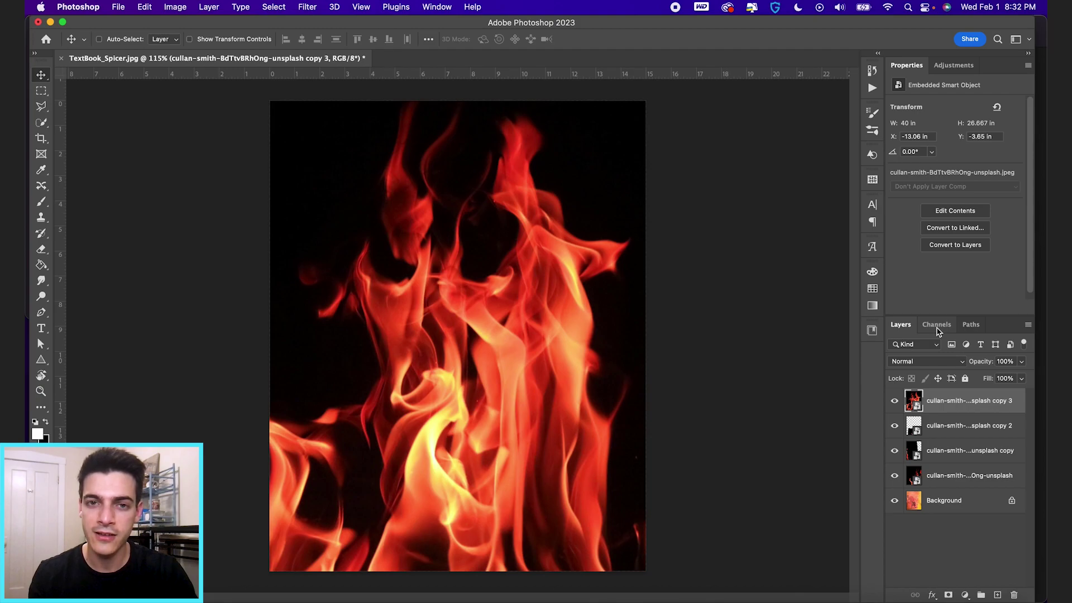
click(936, 325)
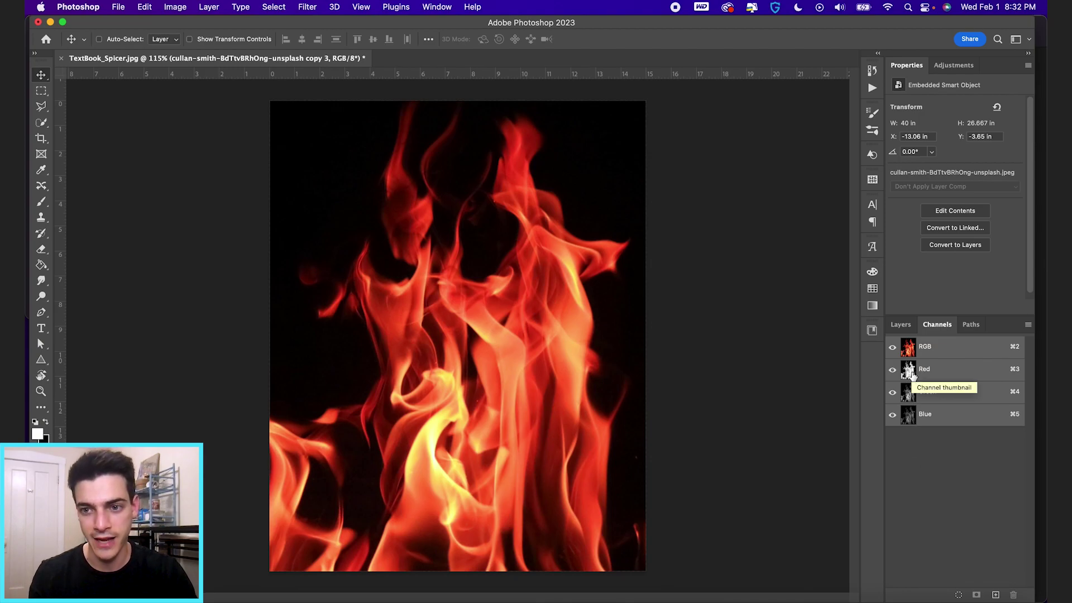
Load a selection from the Red channel, then from the Green channel instead
super+click(909, 393)
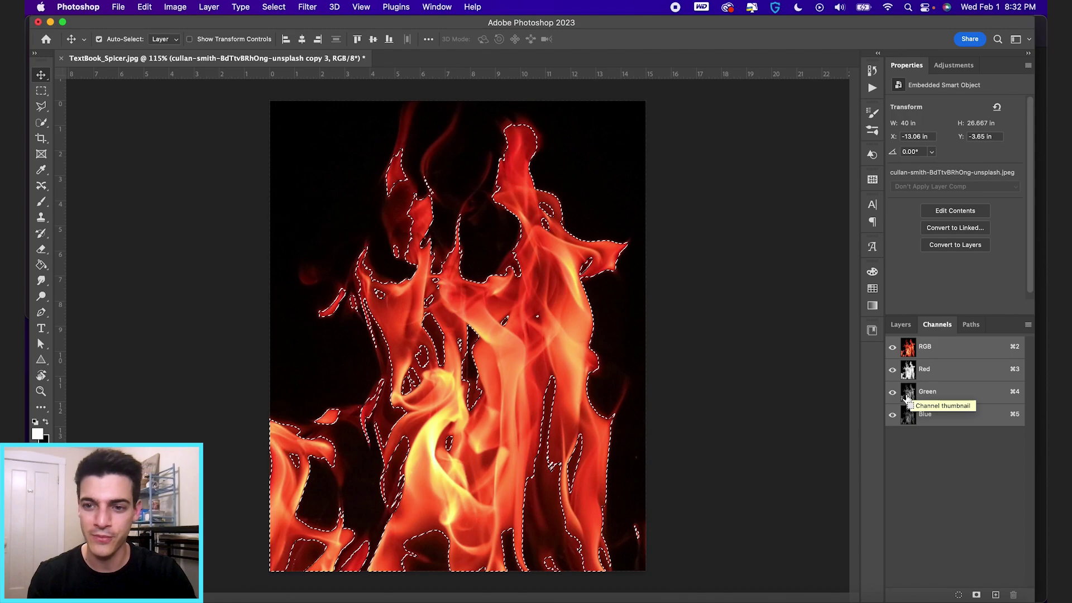
super+click(909, 393)
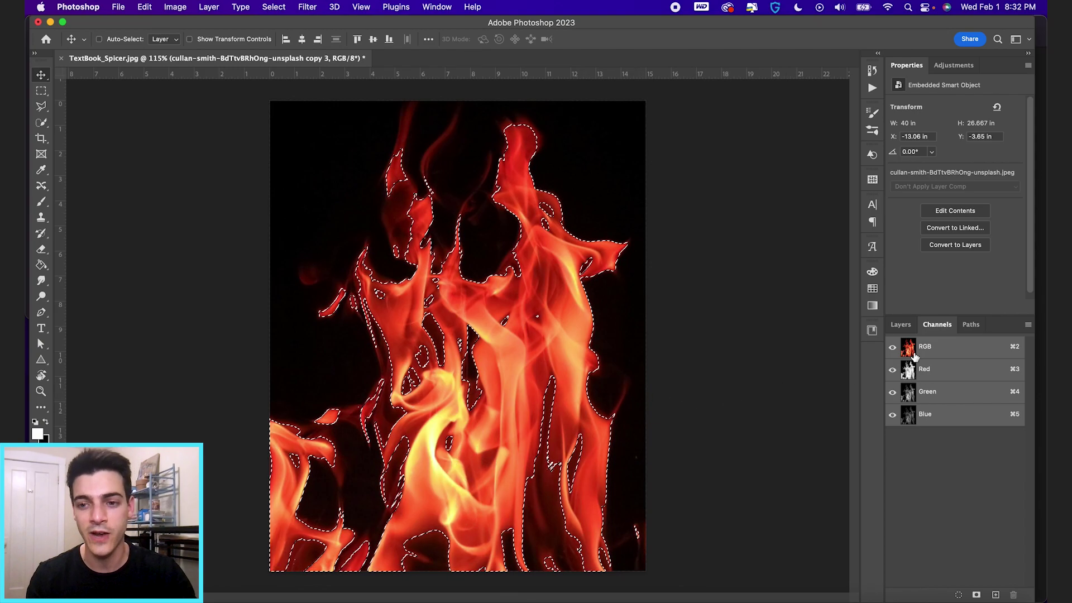
Add a layer mask from the flame selection, keep Normal mode, and move the flames up-left
click(902, 325)
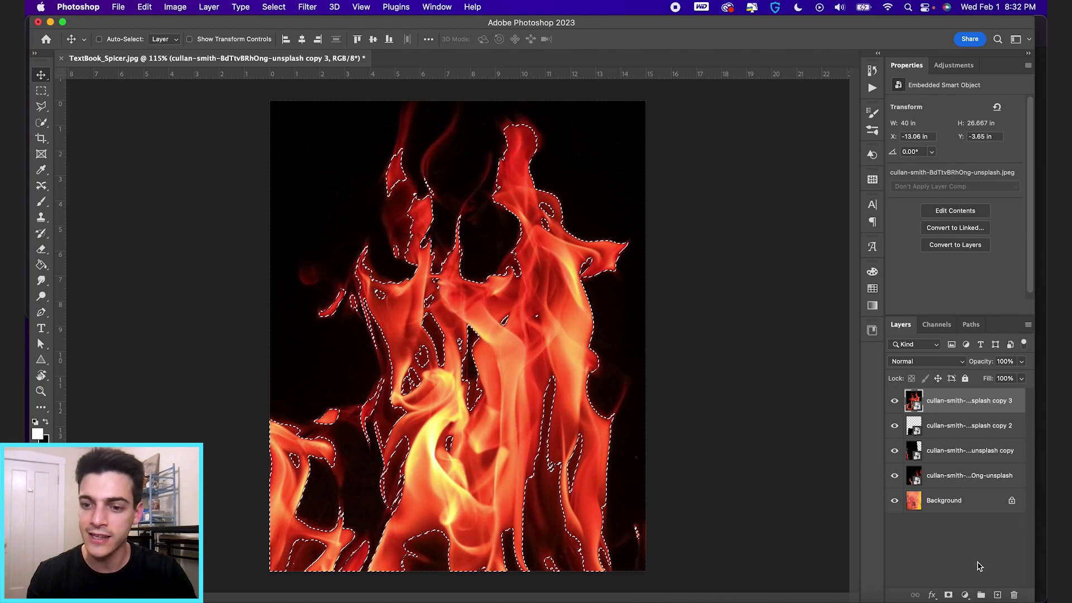
click(948, 596)
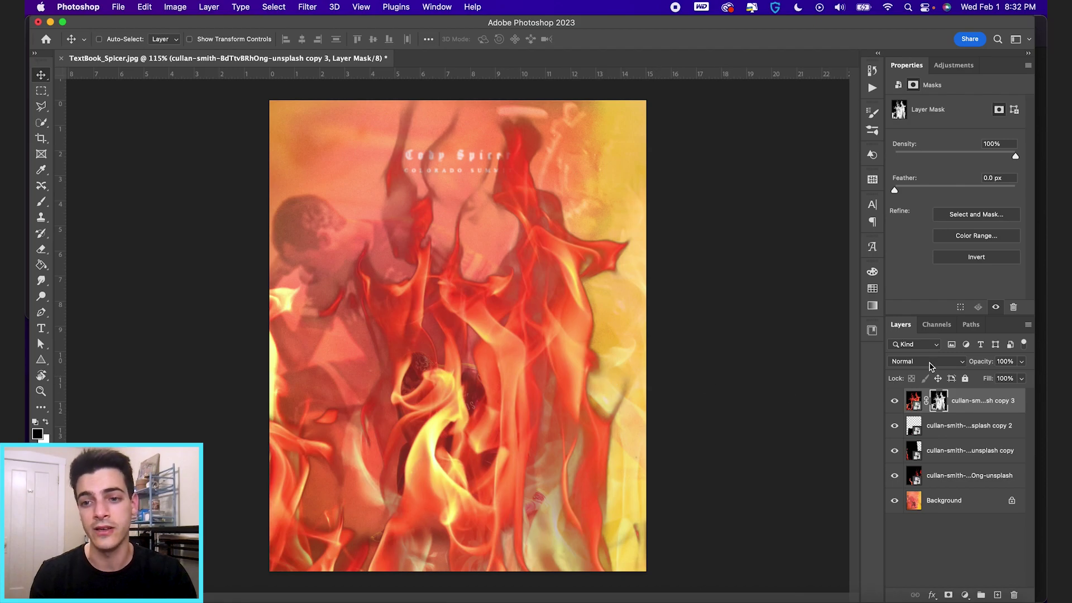
click(930, 363)
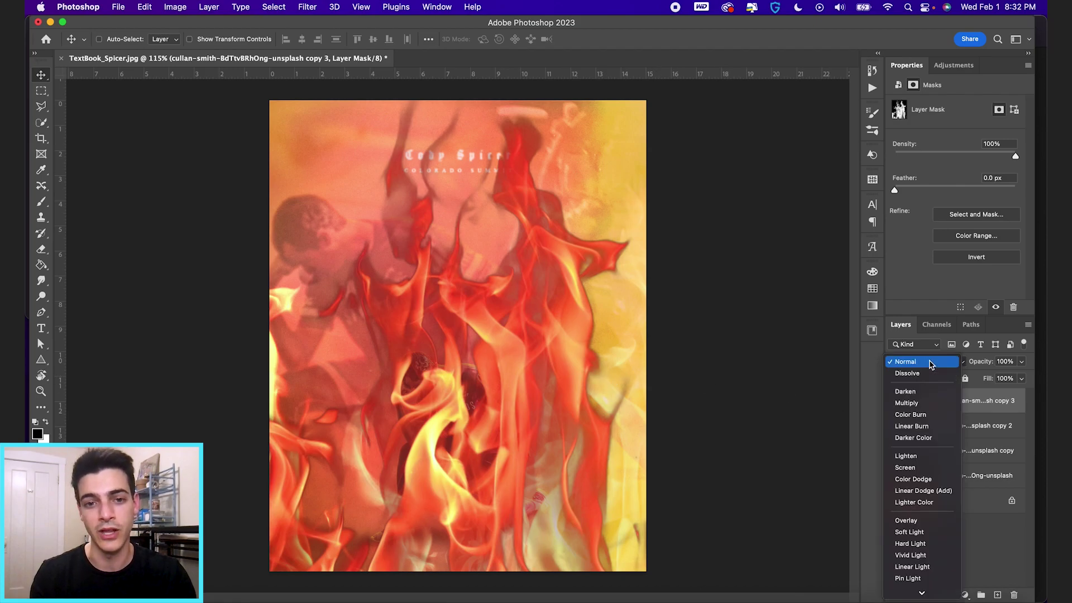
click(930, 363)
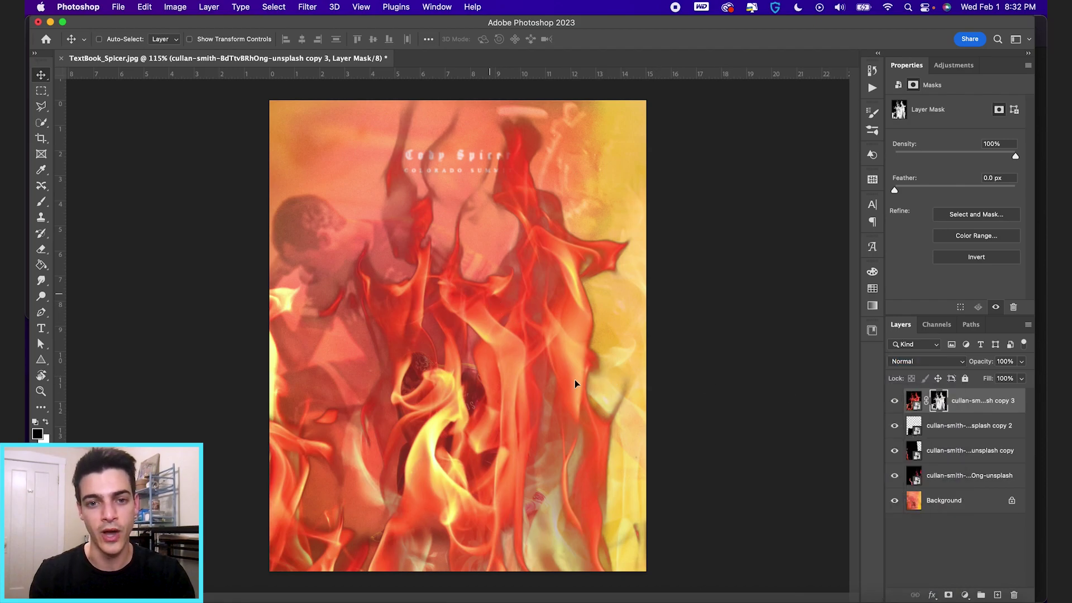
drag(576, 383, 484, 325)
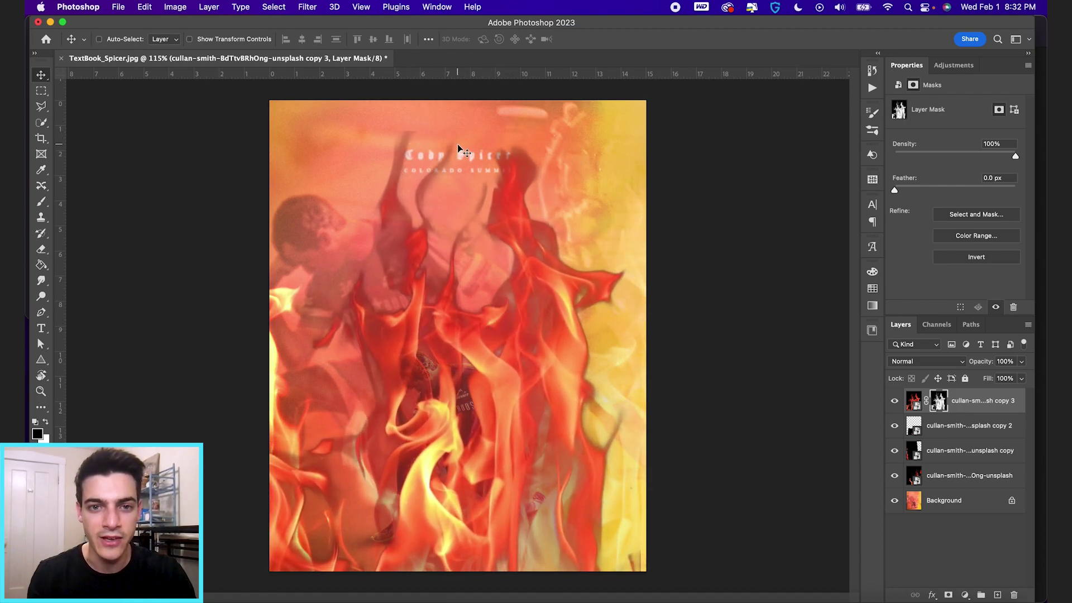
Shrink the brush to 250, reposition the masked flames, then hide the layer
key(b)
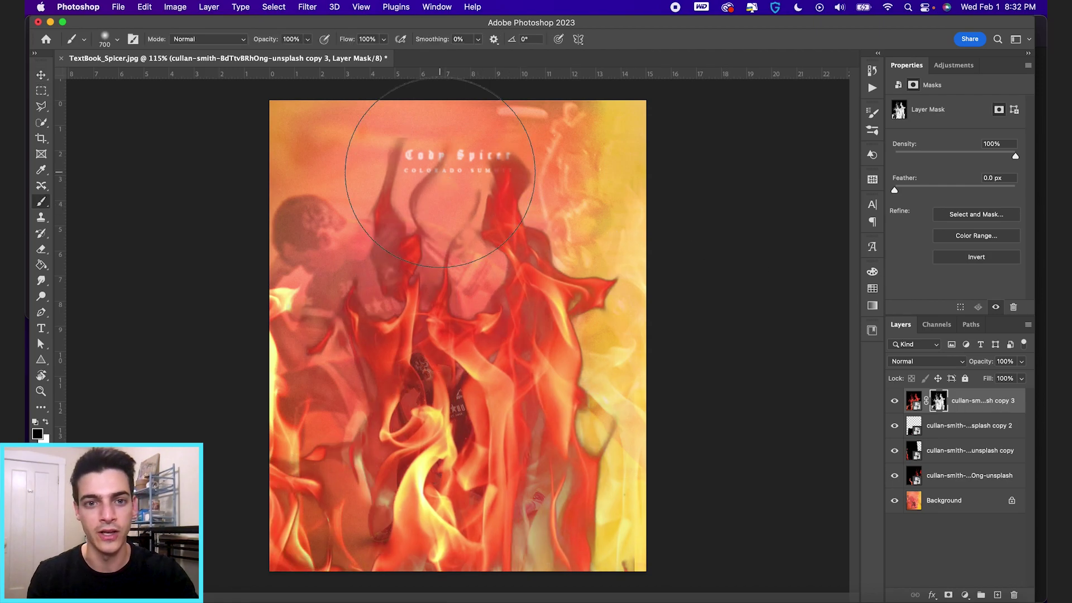
key(bracketleft)
key(bracketleft)
key(bracketleft)
key(bracketleft)
key(bracketleft)
key(bracketleft)
key(bracketleft)
key(bracketleft)
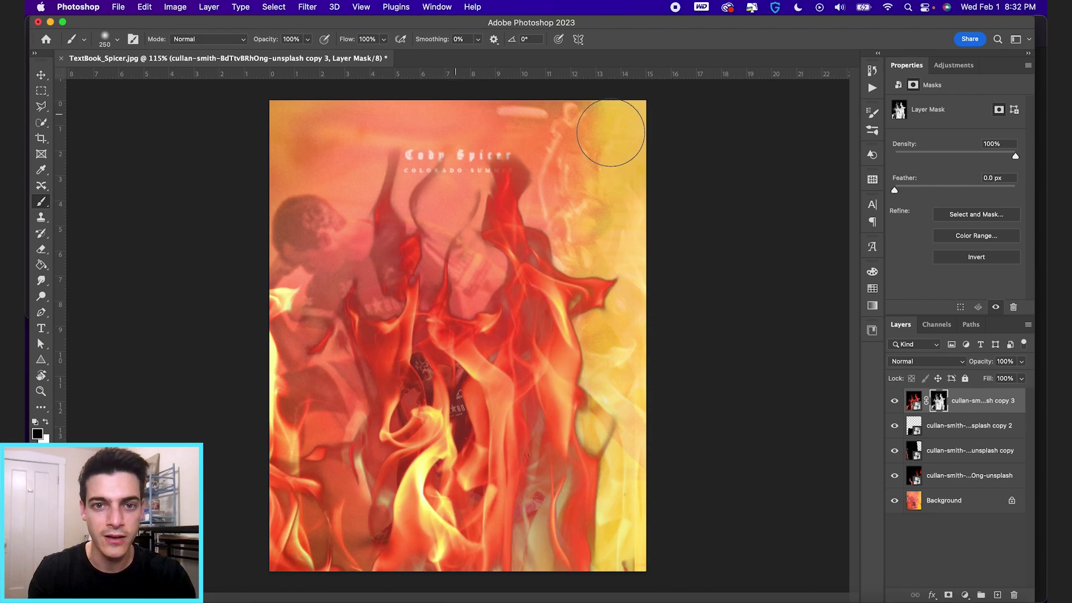
key(v)
mouse_move(495, 373)
mouse_down()
mouse_move(519, 507)
mouse_move(631, 402)
mouse_move(612, 308)
mouse_move(598, 306)
mouse_move(608, 322)
mouse_up()
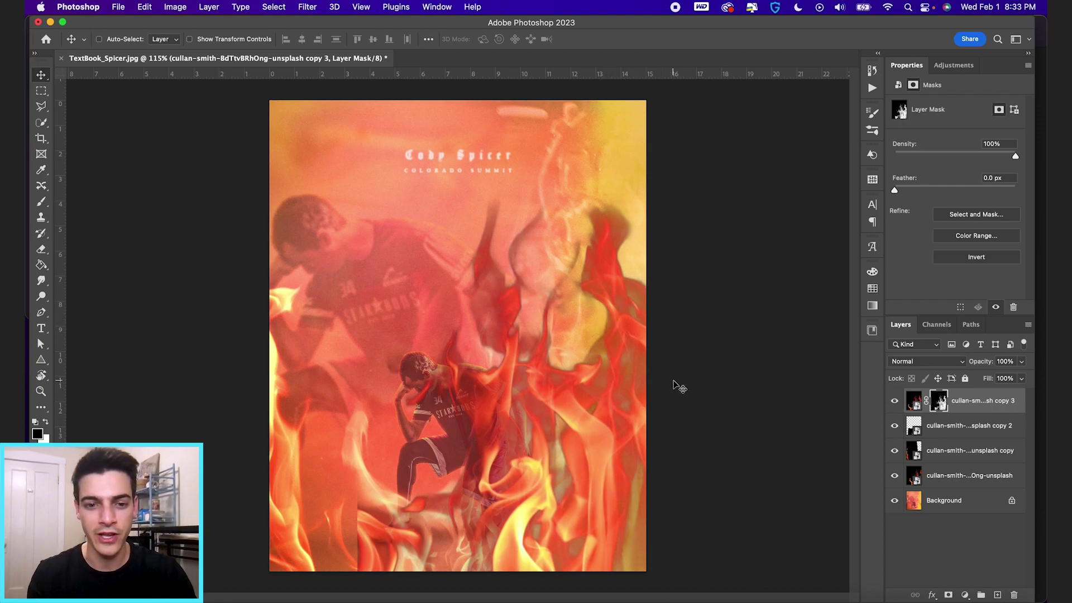
drag(674, 385, 511, 458)
click(894, 402)
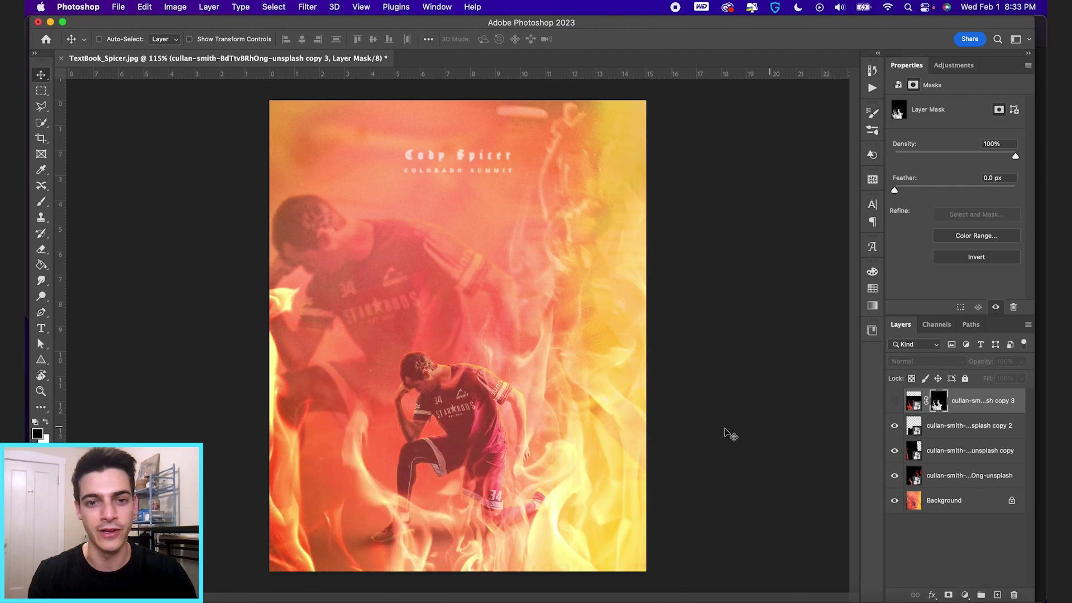